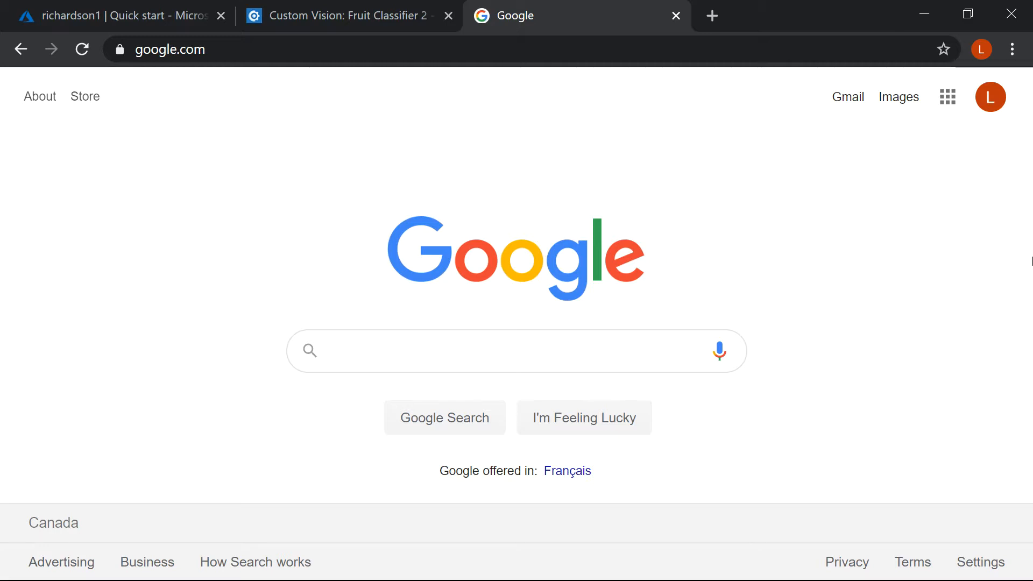
Step: Search Google for "kaggle fruit 360" and open the Fruits 360 dataset page on Kaggle
text(kaggle fru)
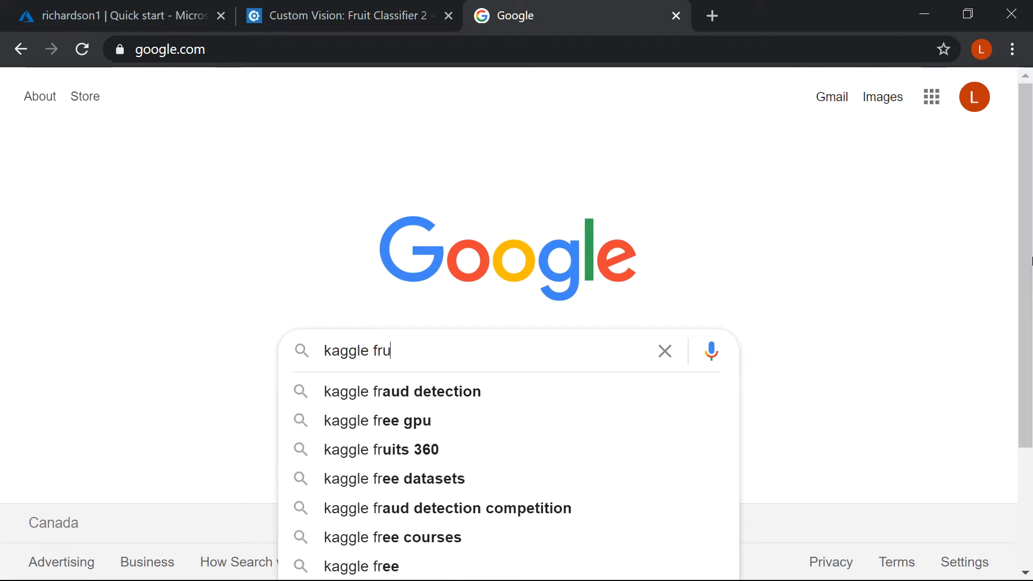
text(it 360)
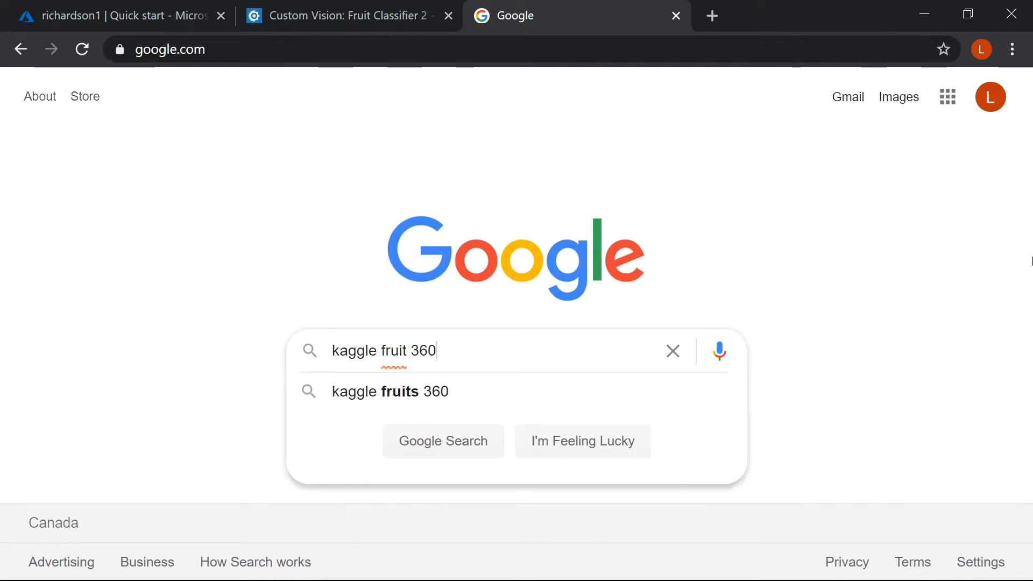
key(Return)
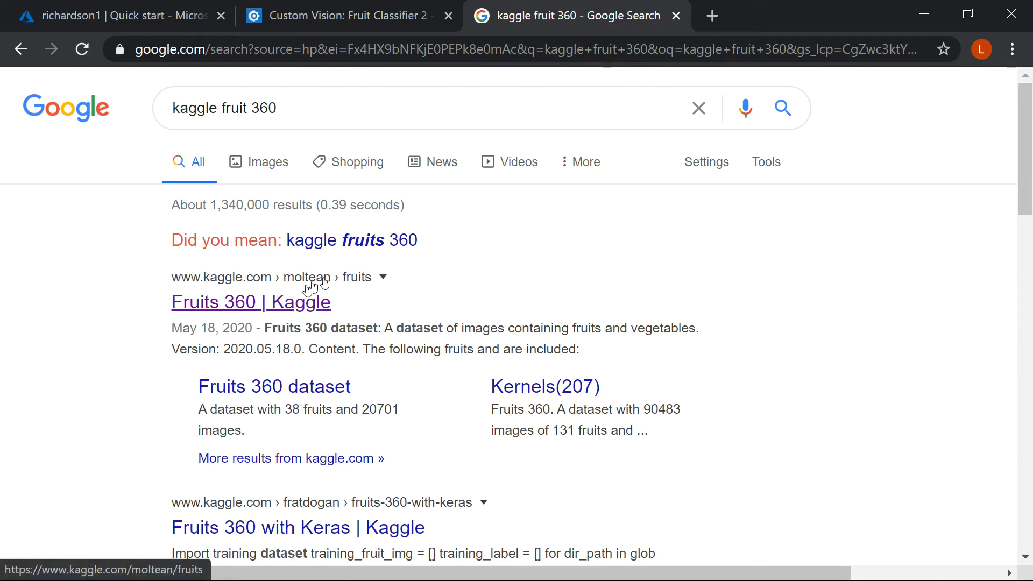
click(271, 311)
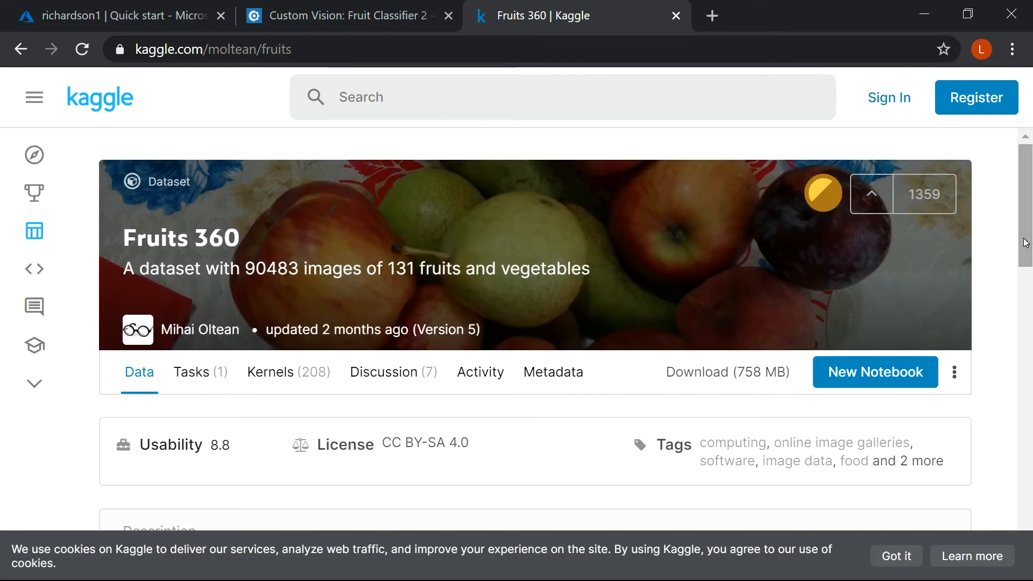
Step: Read through the Fruits 360 dataset description, including its included fruits, dataset properties and version history
drag(1025, 242, 1018, 275)
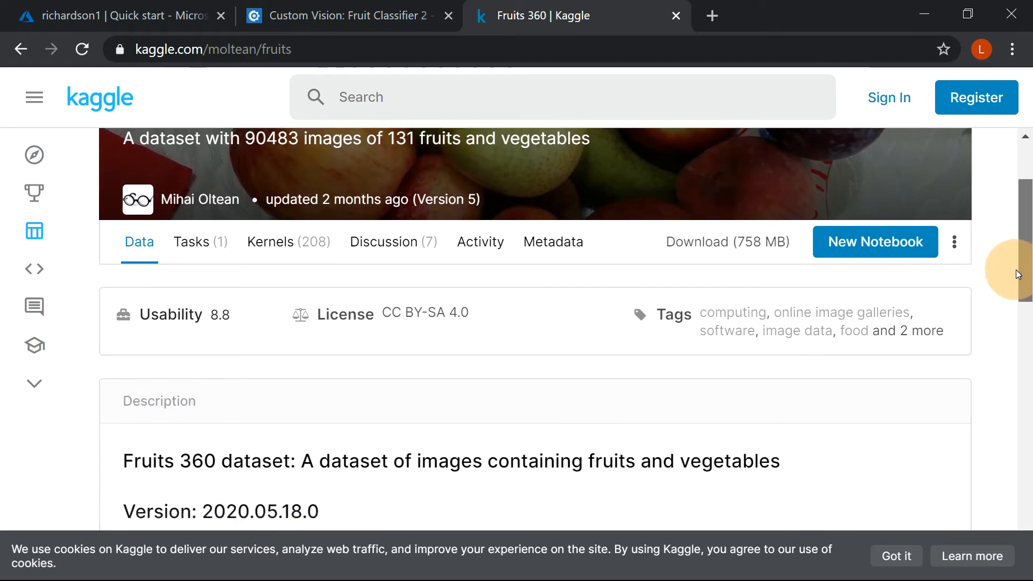
click(144, 250)
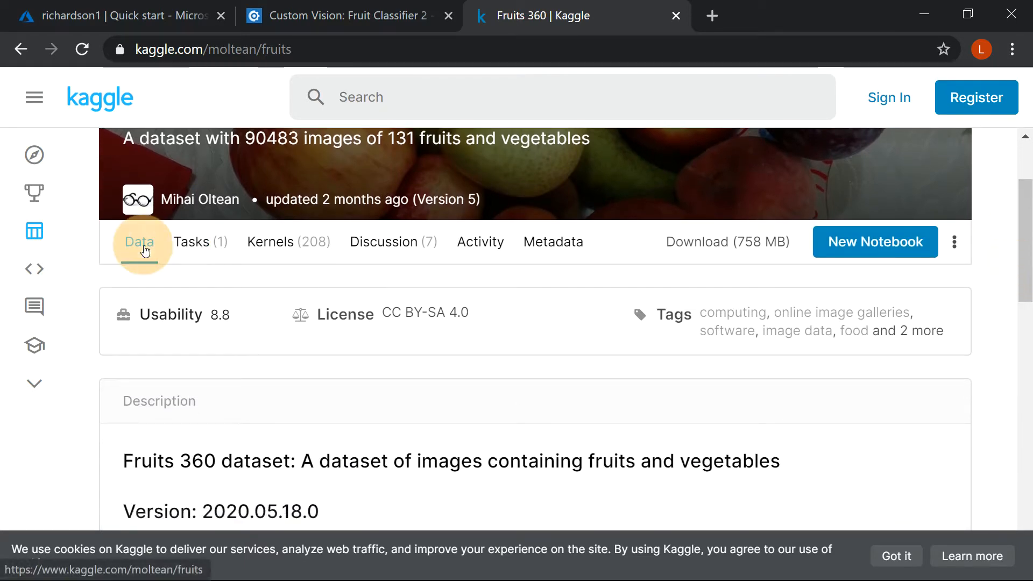
drag(1021, 248, 999, 307)
click(509, 444)
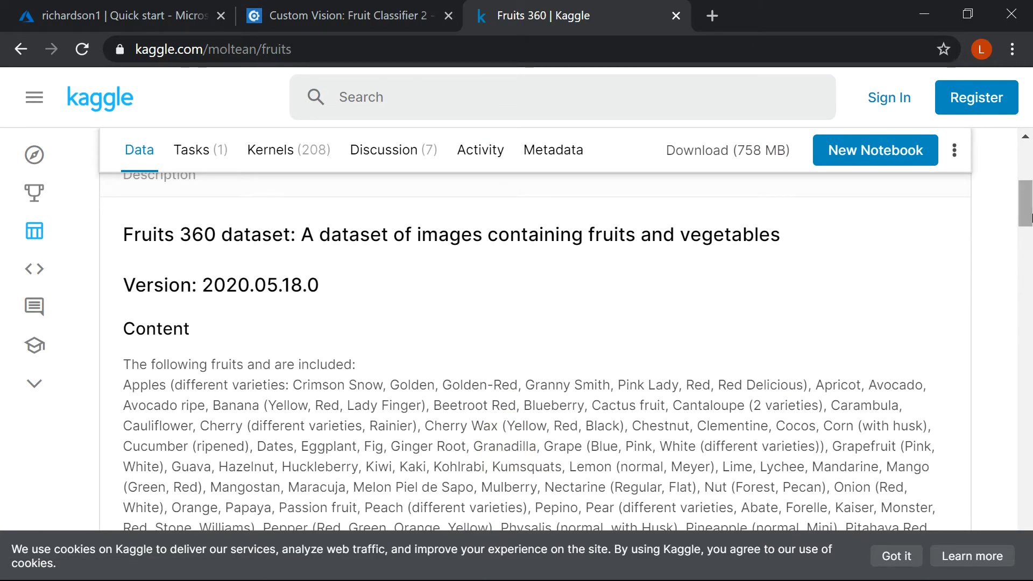
drag(1031, 218, 1028, 265)
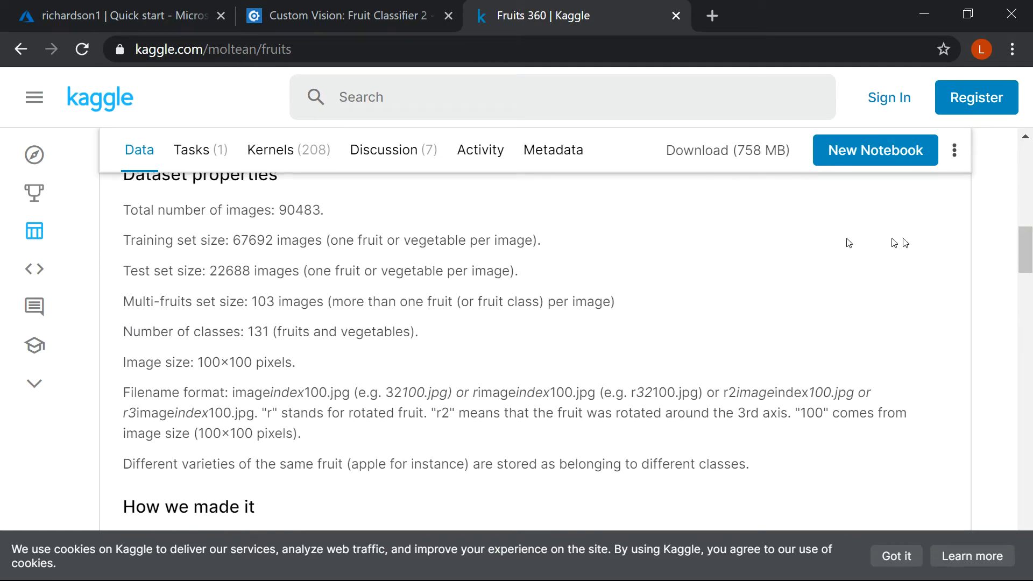
drag(1028, 231, 997, 411)
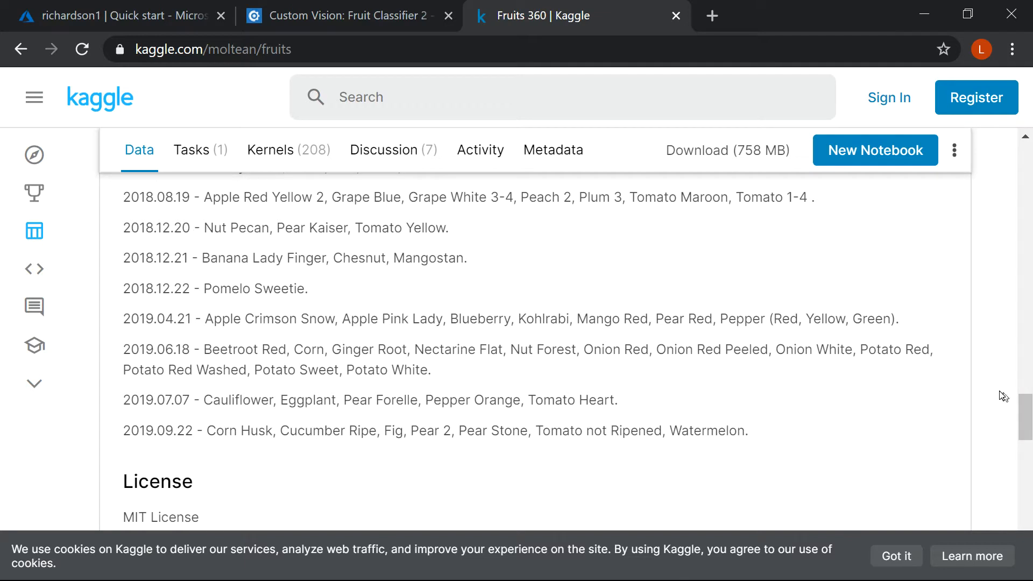
Step: Request the Fruits 360 dataset download and choose to sign in to Kaggle with Google
click(728, 157)
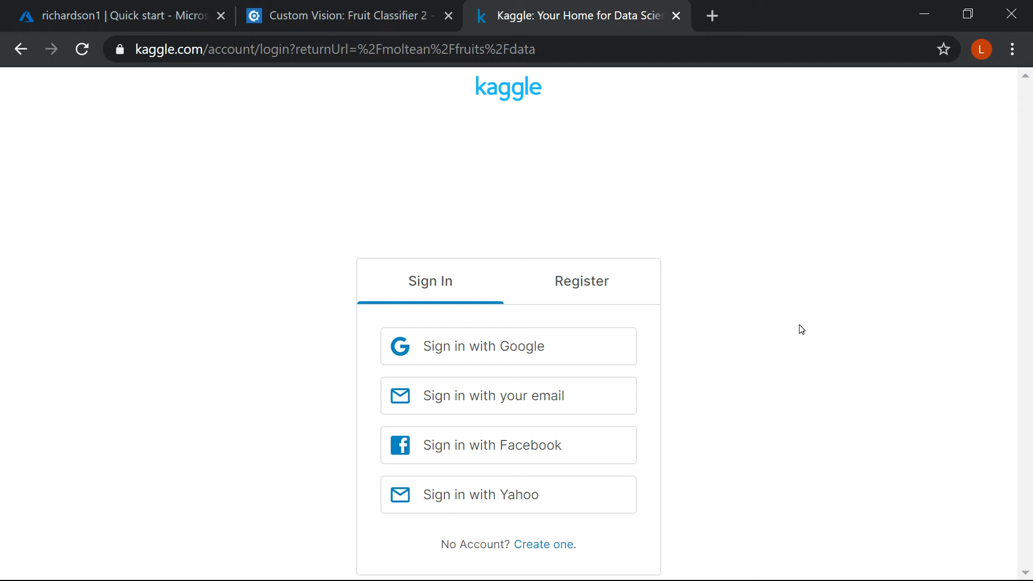
click(560, 358)
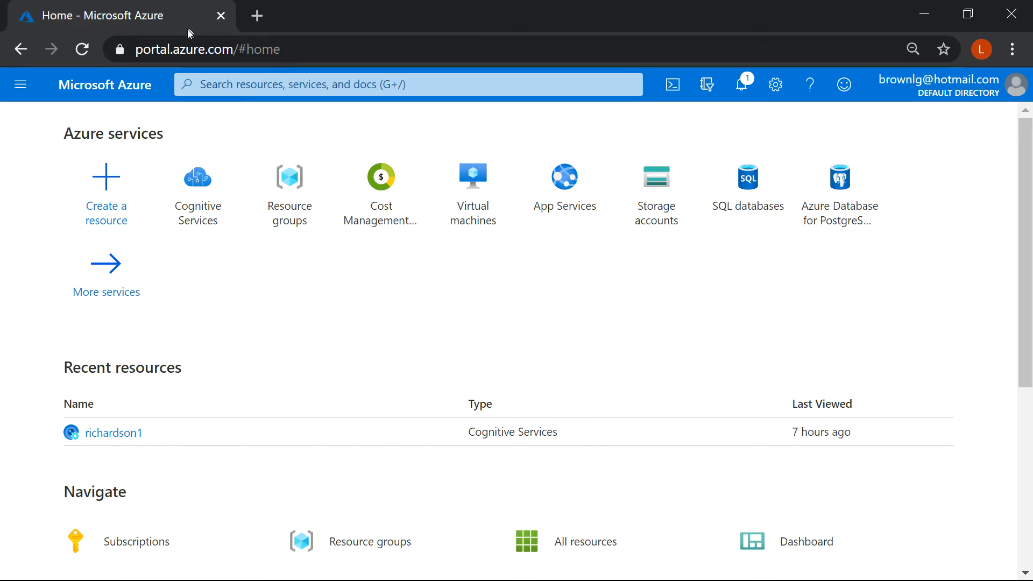
Step: In the Azure portal, go from the recent Cognitive Services resource's quick start to the Custom Vision portal and open the Fruit Classifier 2 project
drag(137, 50, 294, 52)
click(294, 52)
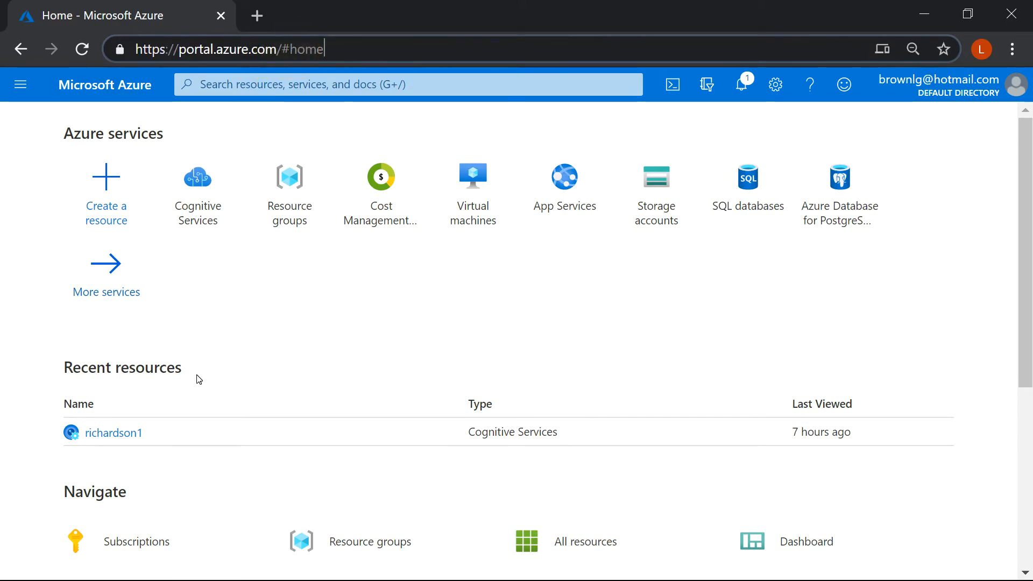
click(114, 437)
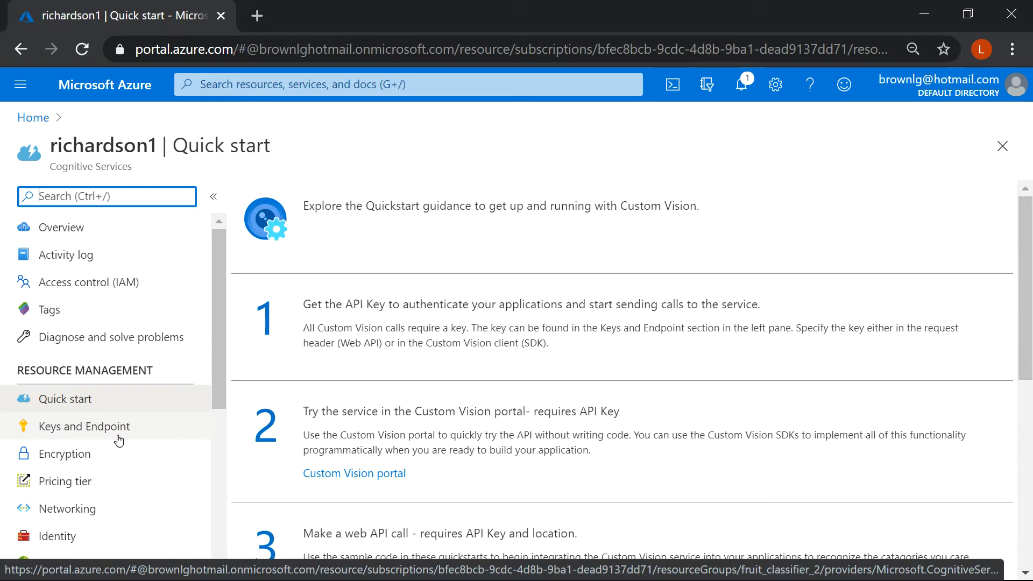
click(72, 404)
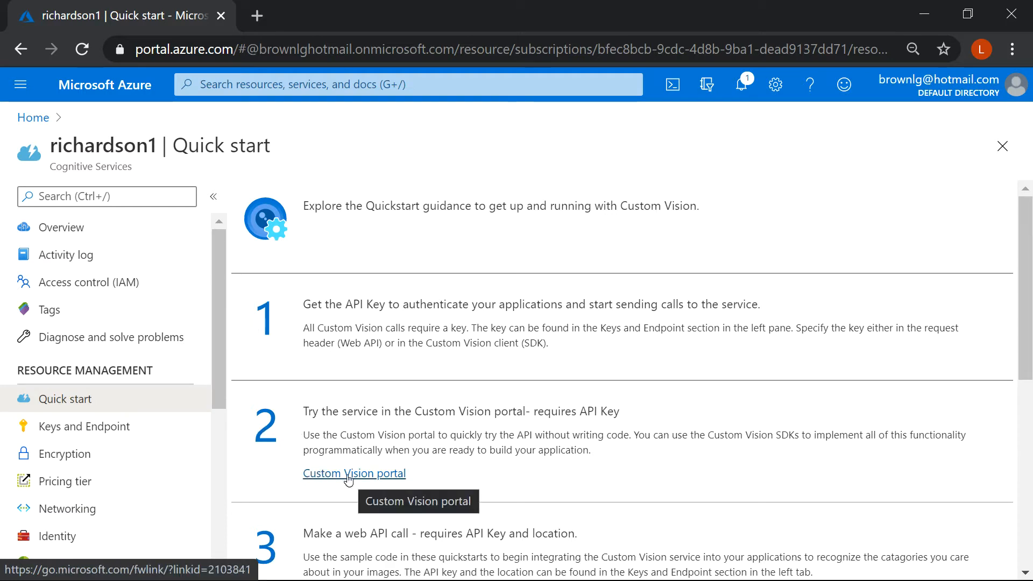
click(347, 480)
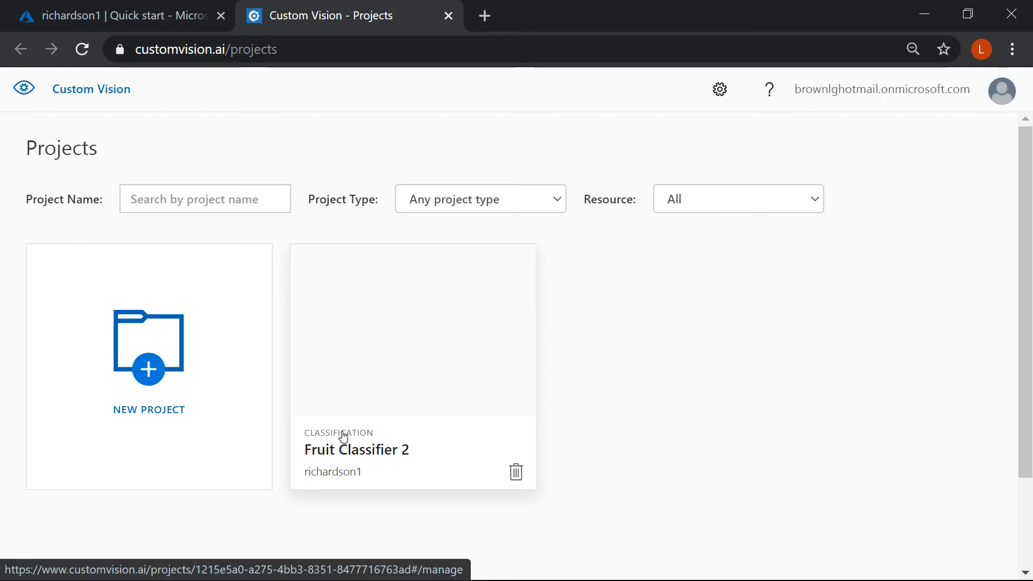
click(344, 436)
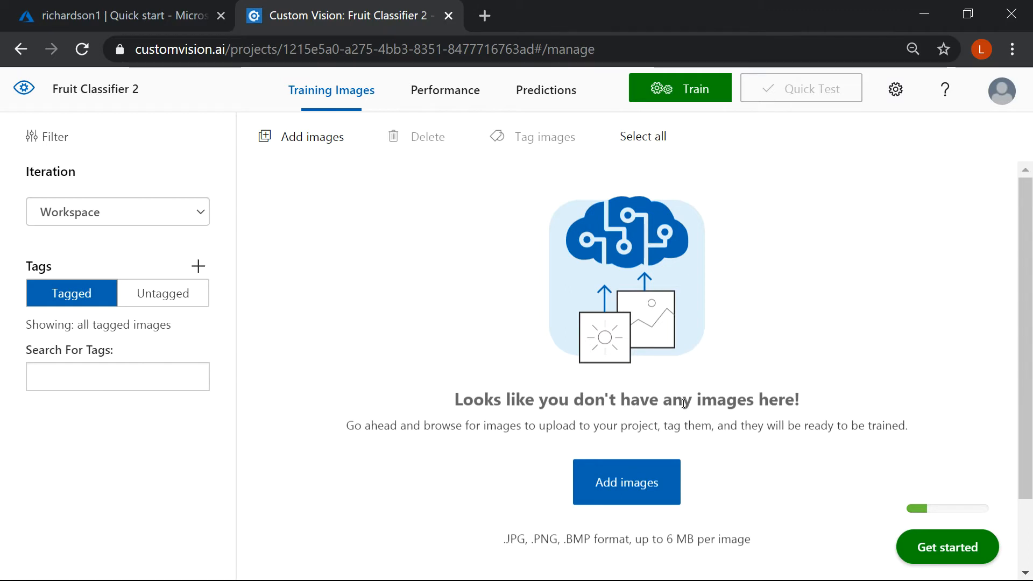
Step: Start adding images to the project and browse to the Apple Golden 1 folder inside the fruits-360 Training folder
click(623, 478)
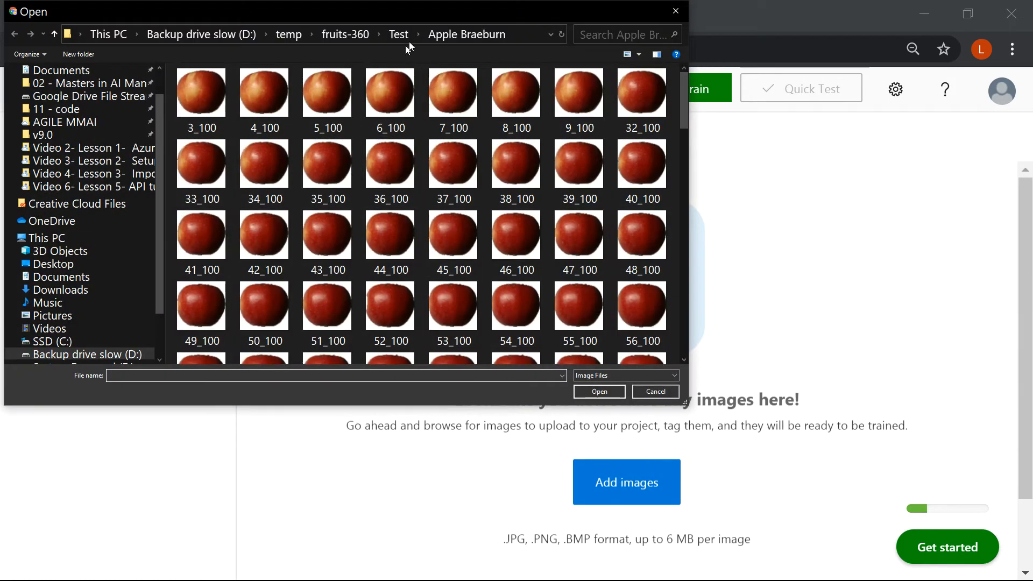
click(345, 34)
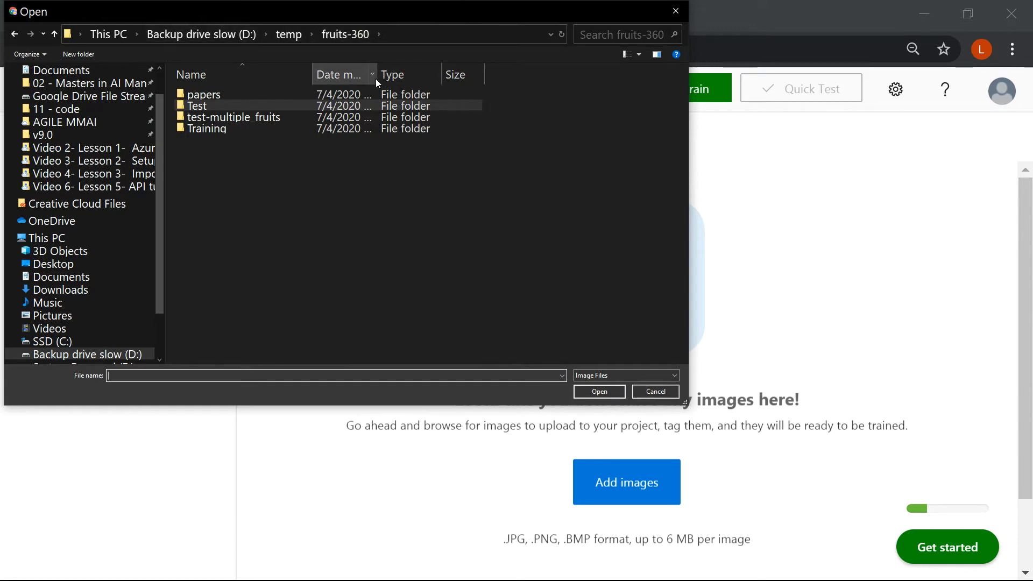
drag(377, 78, 438, 76)
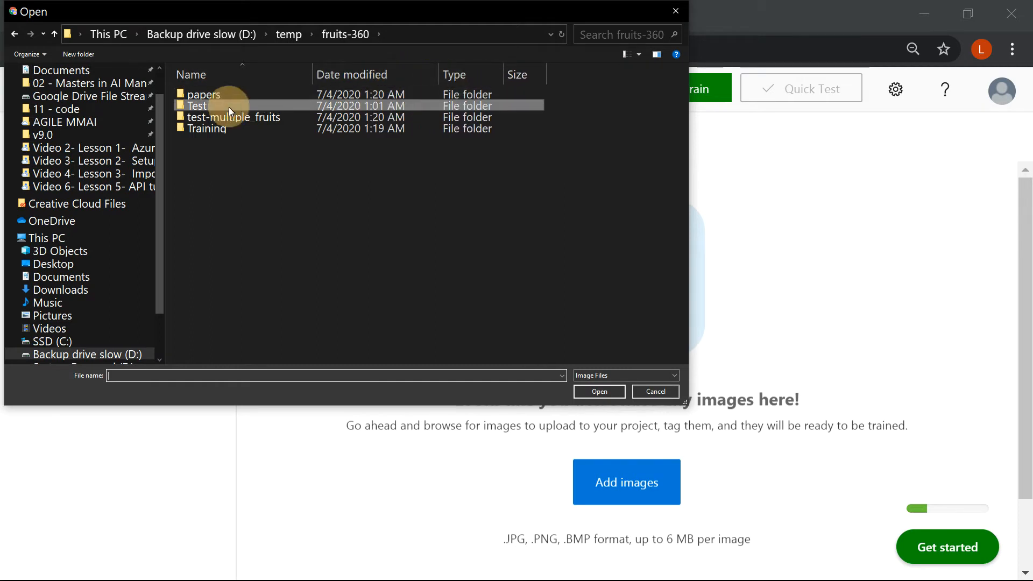
click(230, 127)
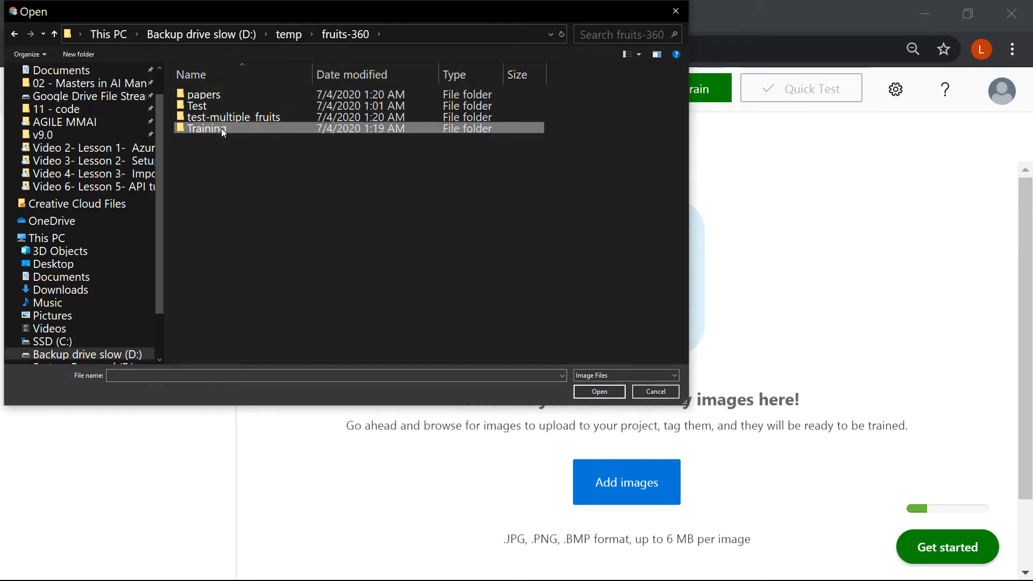
double_click(222, 128)
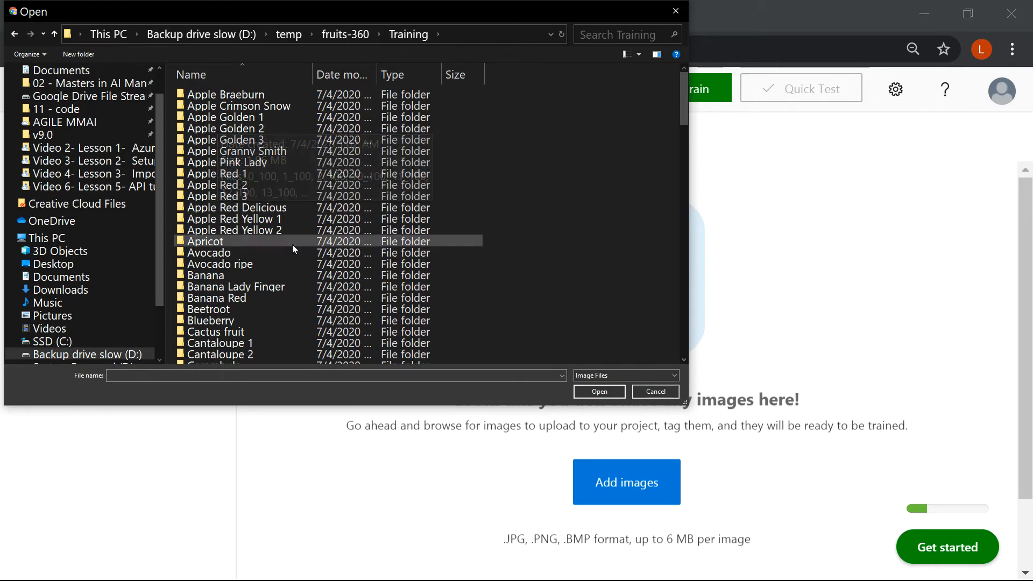
click(254, 122)
double_click(254, 122)
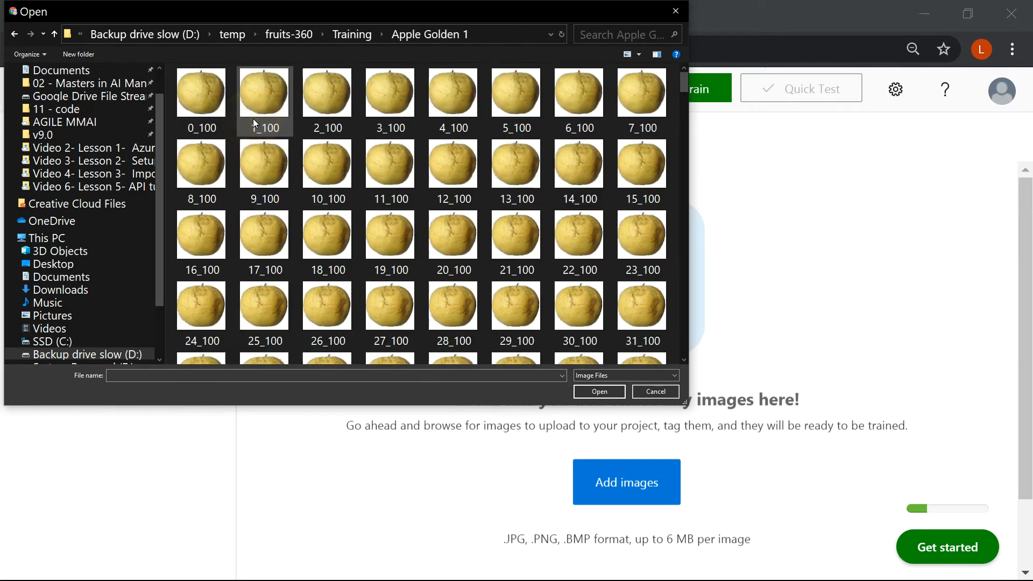
Step: Select all images in the Apple Golden 1 folder and load them into the upload batch
click(387, 258)
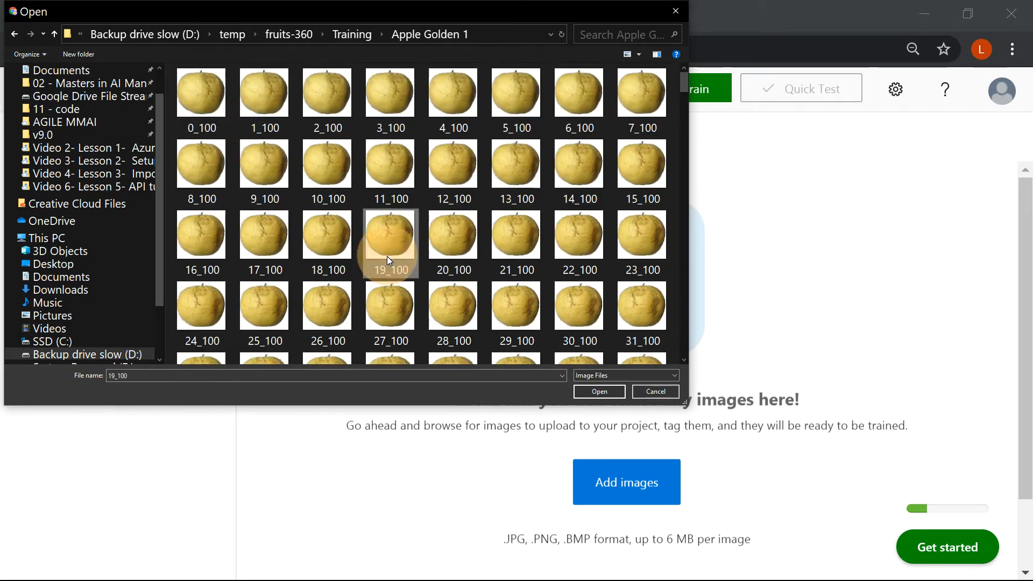
click(617, 330)
key(ctrl+a)
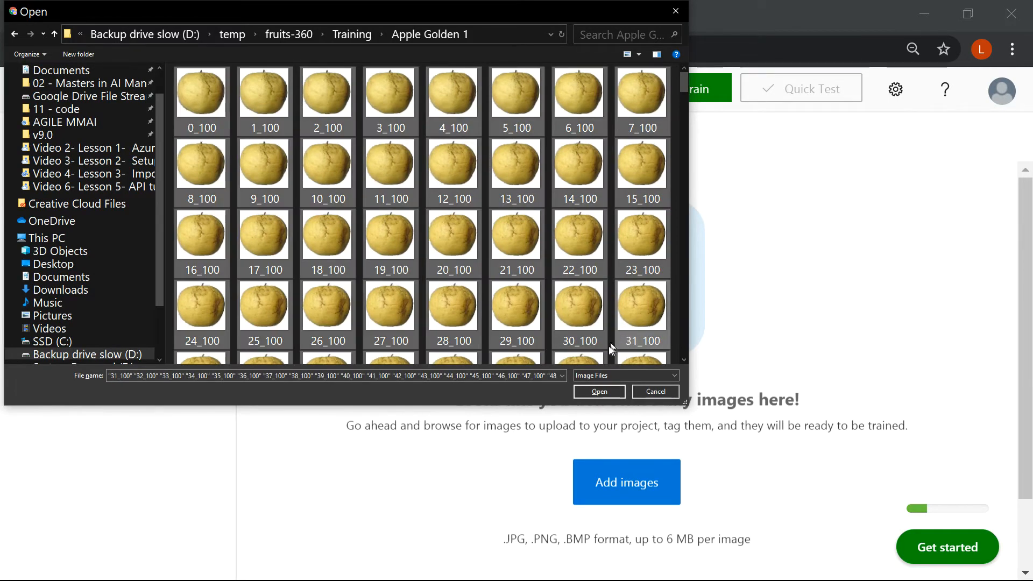
click(598, 391)
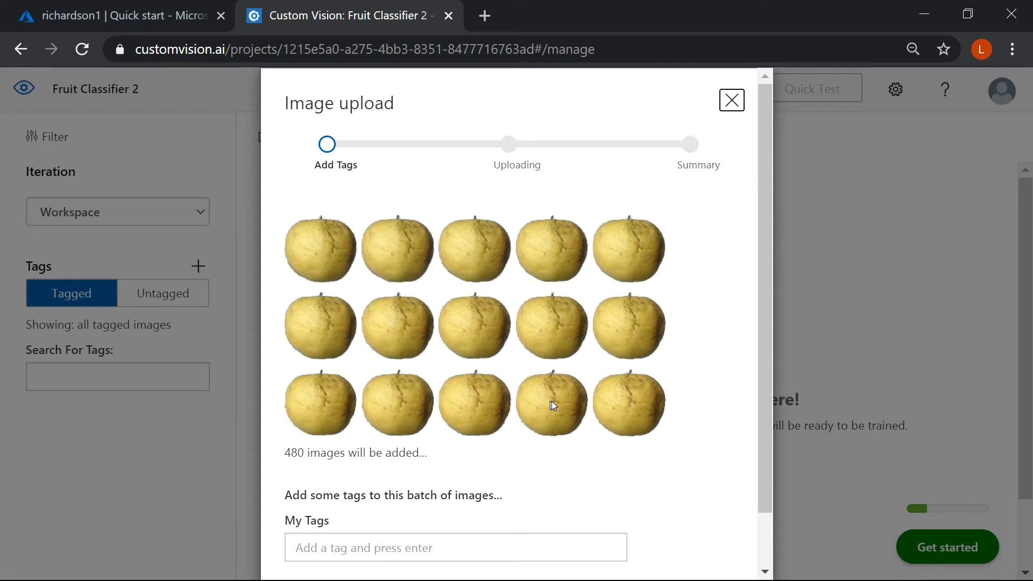
Step: Tag the image batch as Apple Golden, upload it to the project and close the upload summary
drag(770, 271, 766, 293)
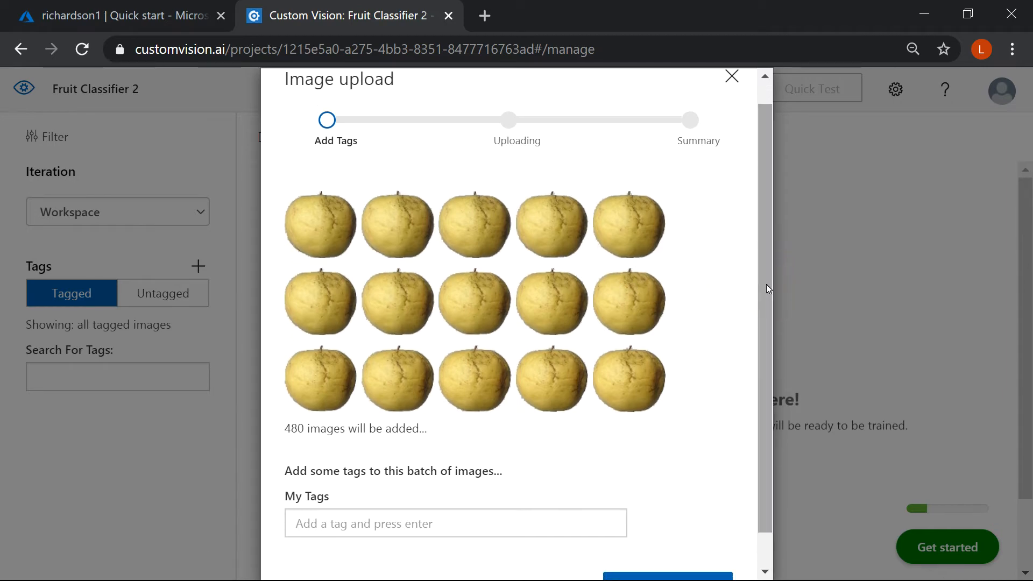
drag(766, 284, 761, 307)
click(379, 494)
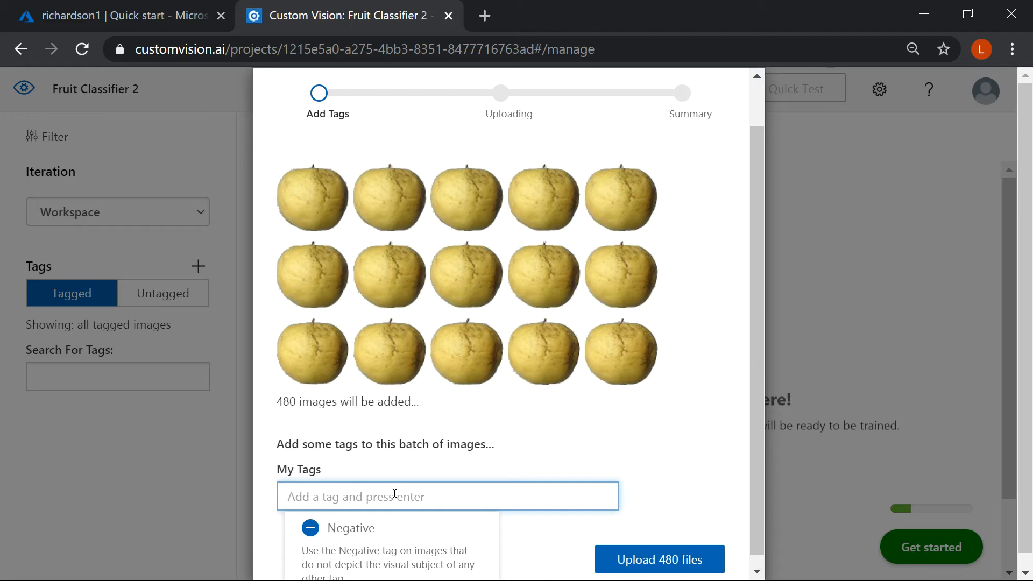
text(Apple )
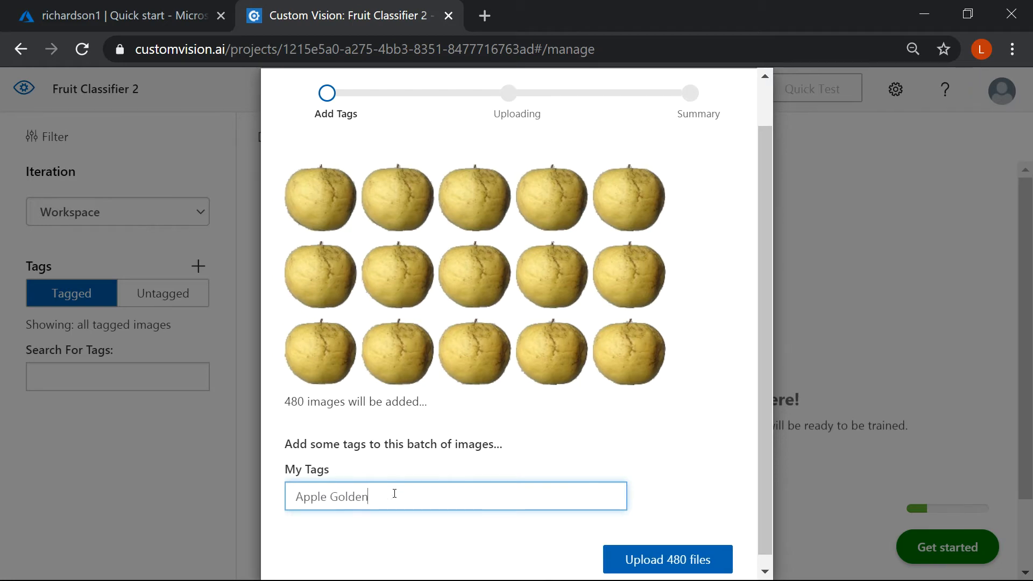
text(Golden)
click(696, 563)
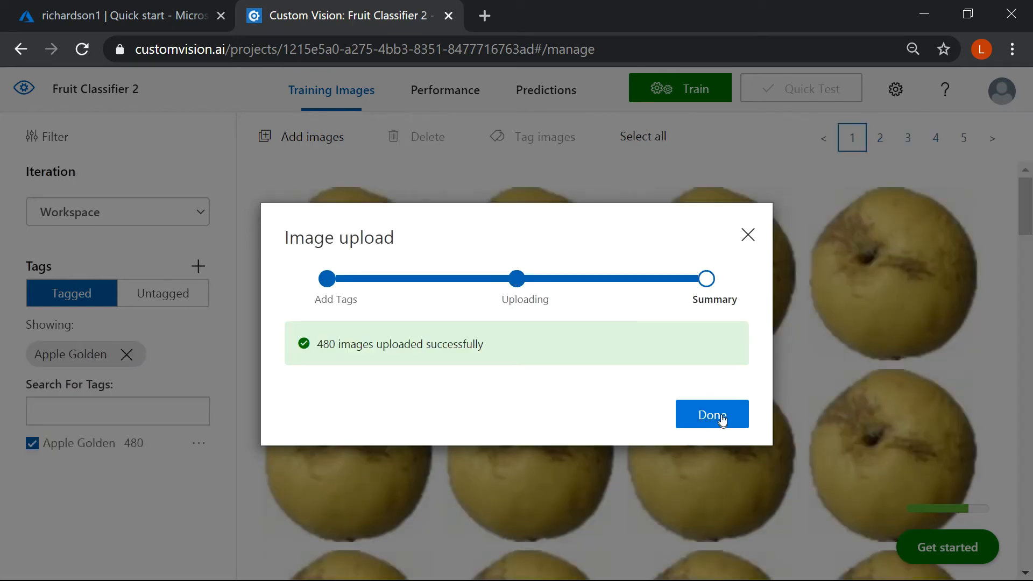
click(721, 415)
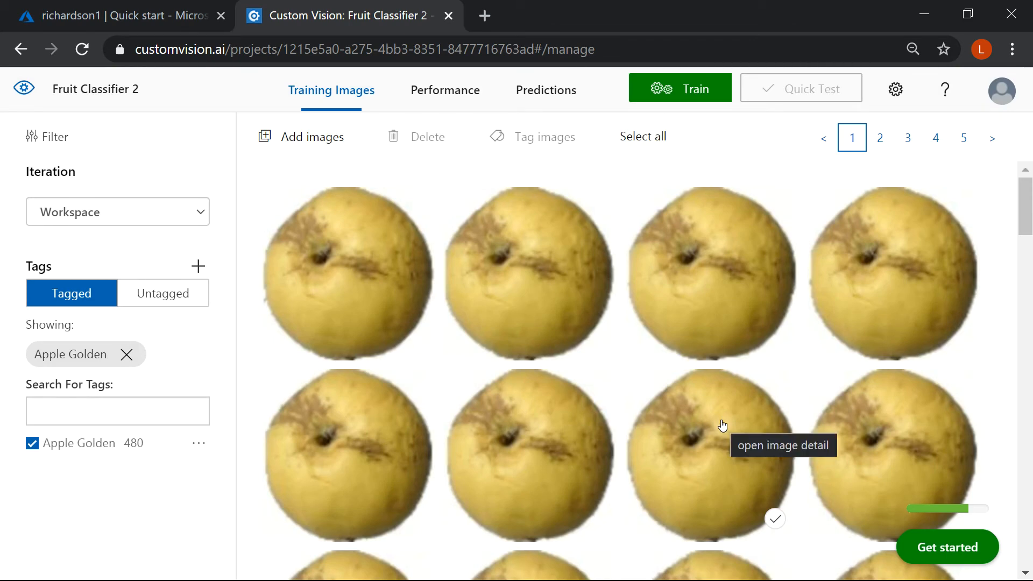
Step: Look through pages 2 to 4 of the uploaded Apple Golden training images
click(881, 138)
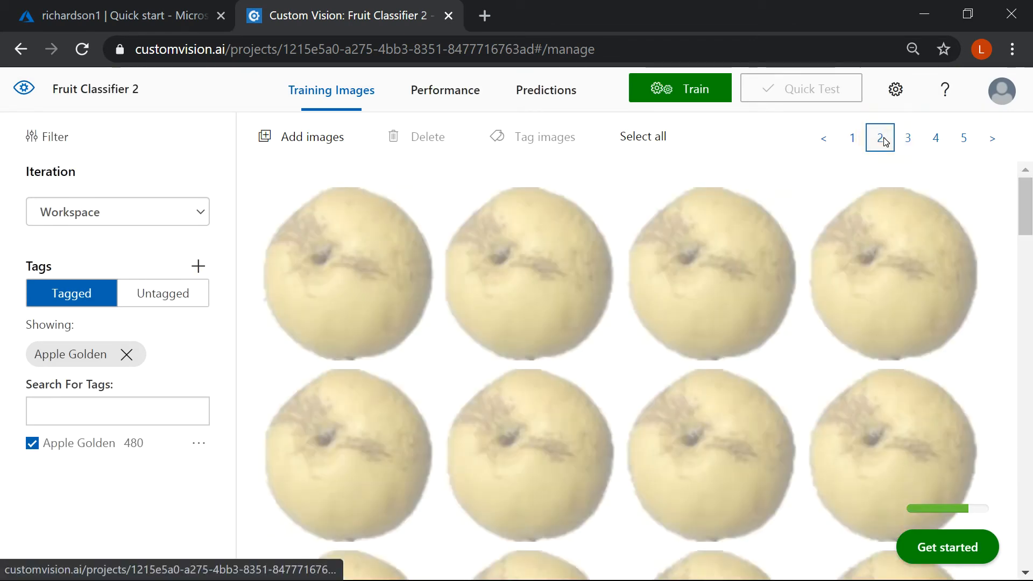
click(903, 140)
click(934, 138)
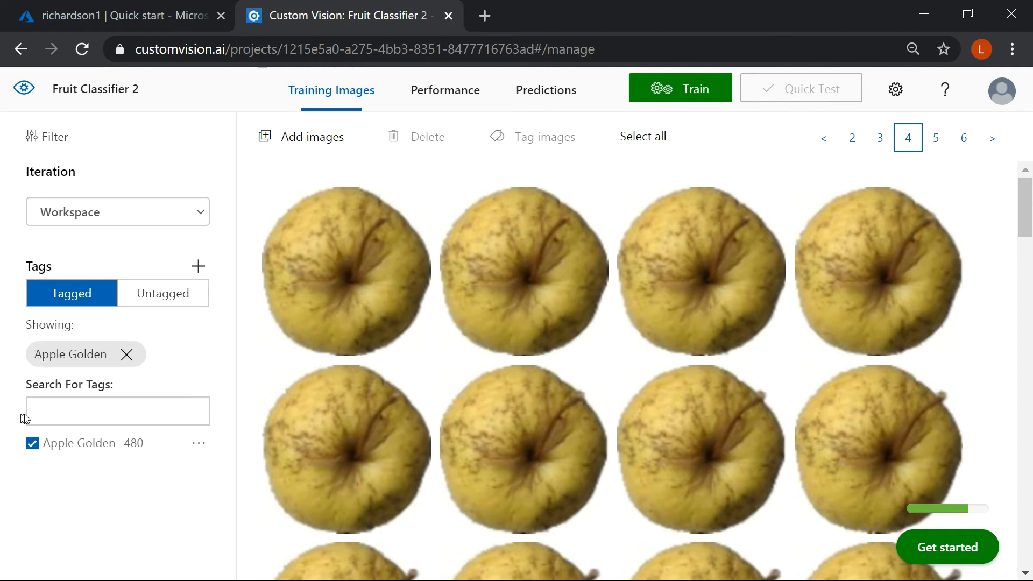
Step: Load all images from the Apple Red 1 folder of the fruits-360 Training set into a new upload batch
click(293, 142)
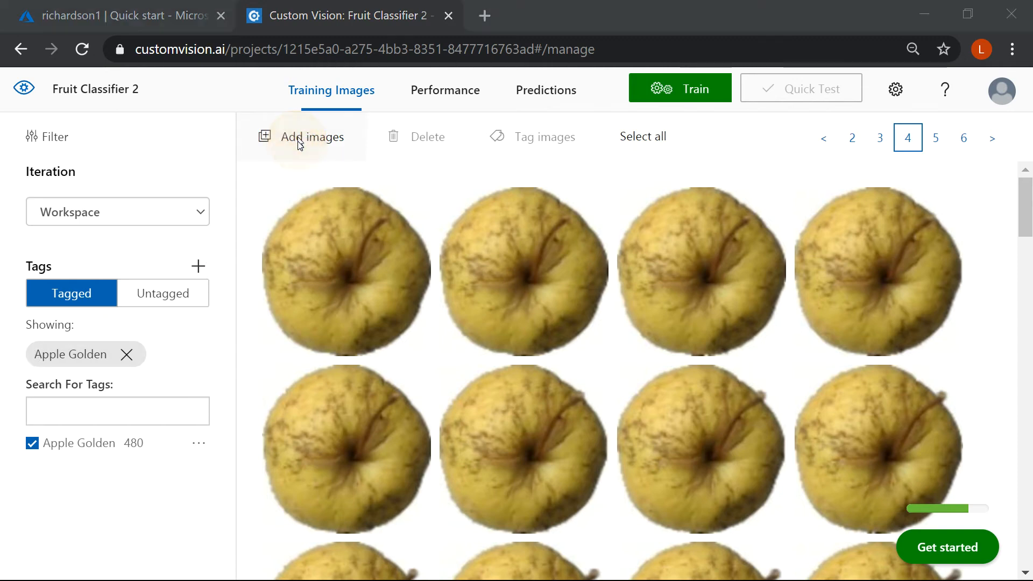
click(357, 38)
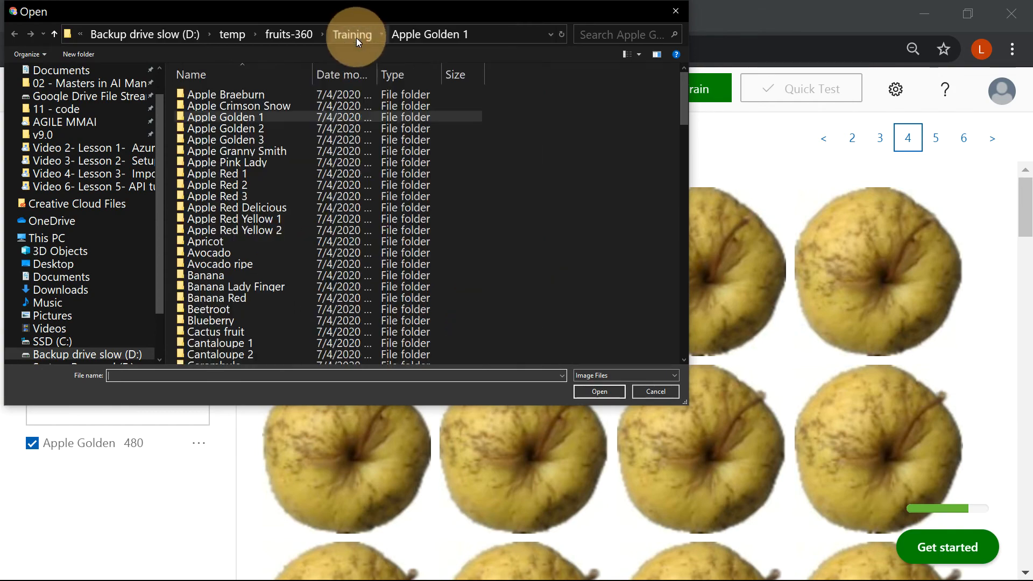
click(259, 172)
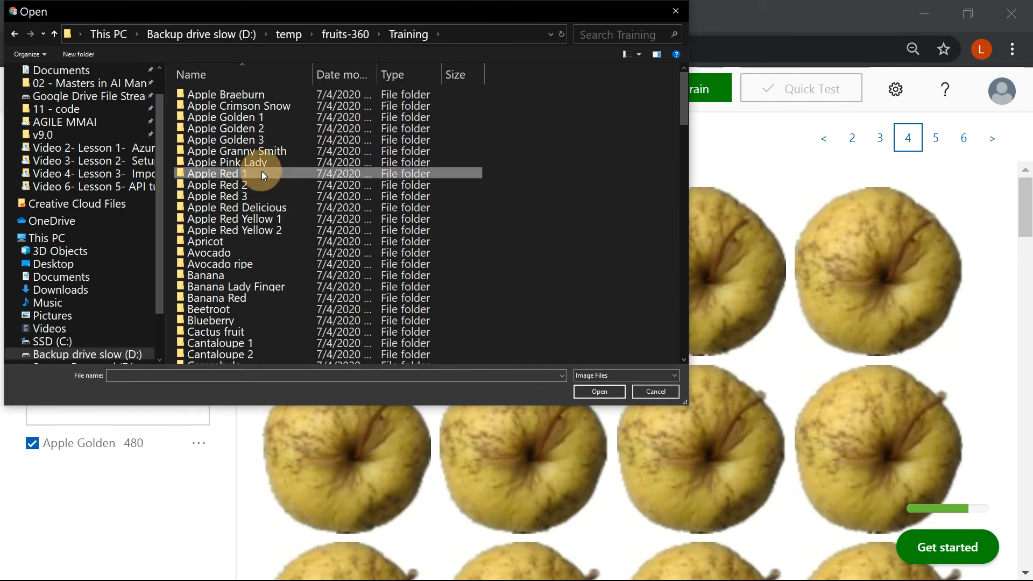
double_click(261, 173)
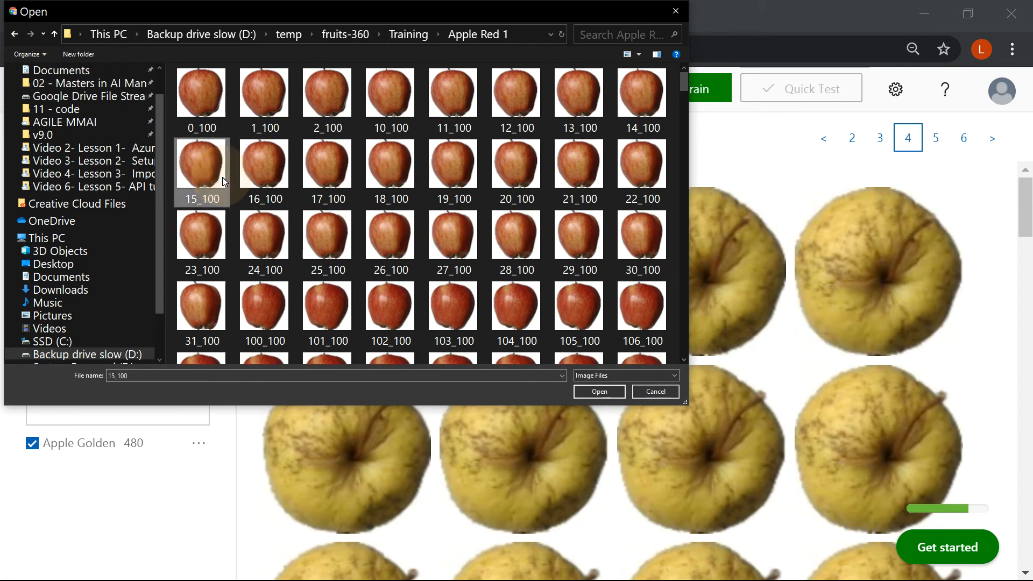
key(super)
click(240, 158)
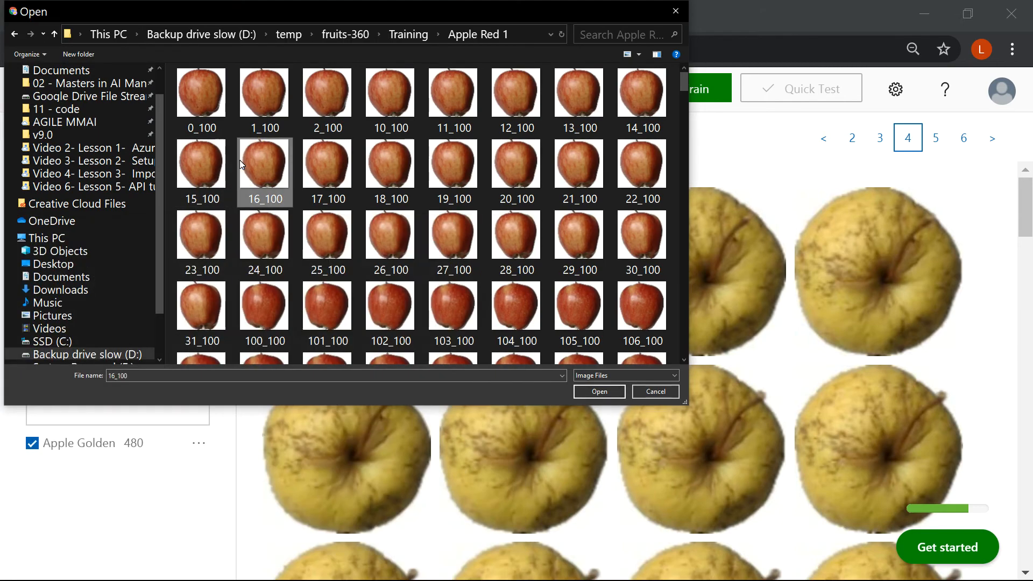
key(ctrl+a)
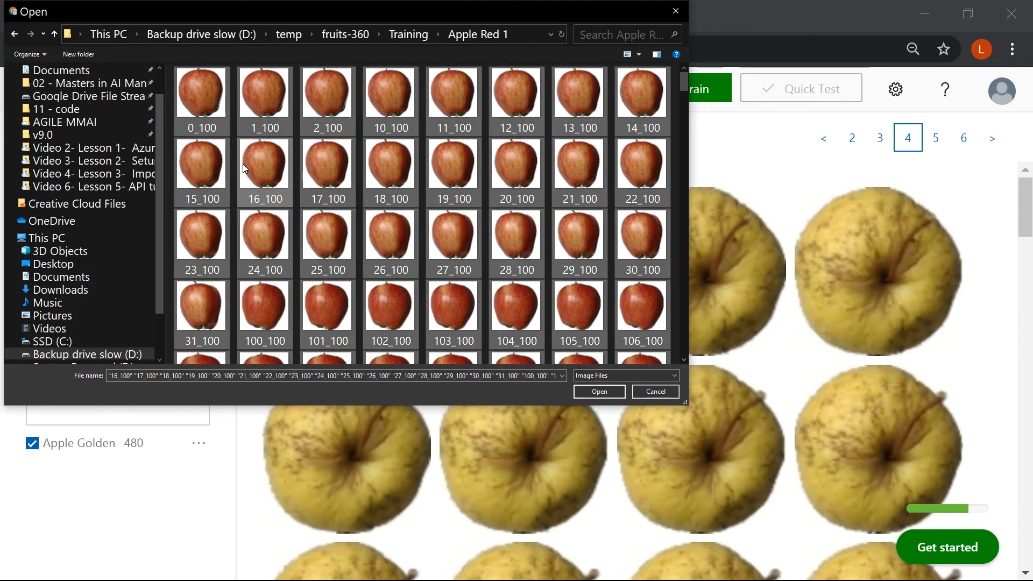
click(596, 391)
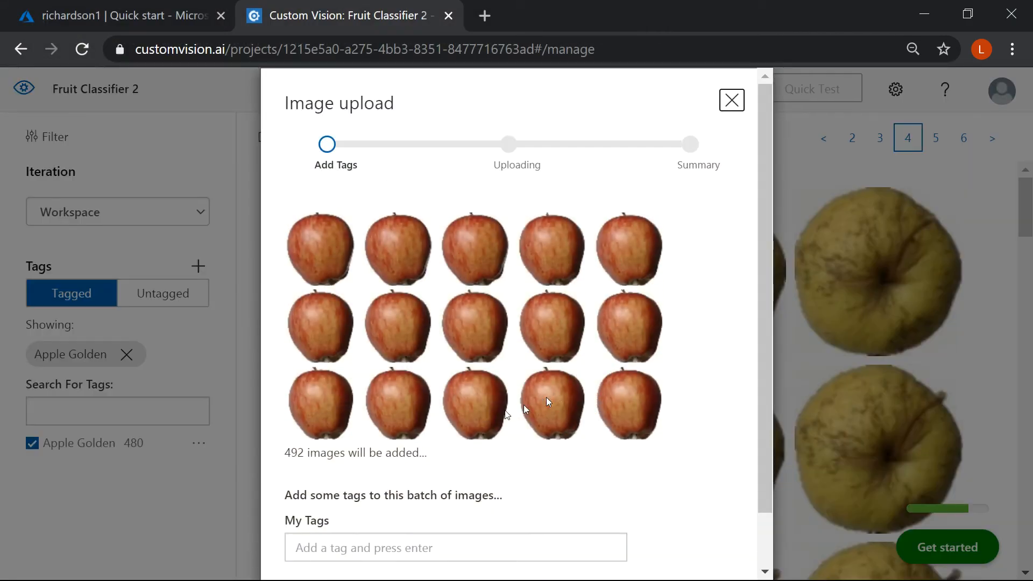
Step: Tag the image batch as Red Apple and upload it to the project
scroll(420, 487, down, 1)
click(389, 482)
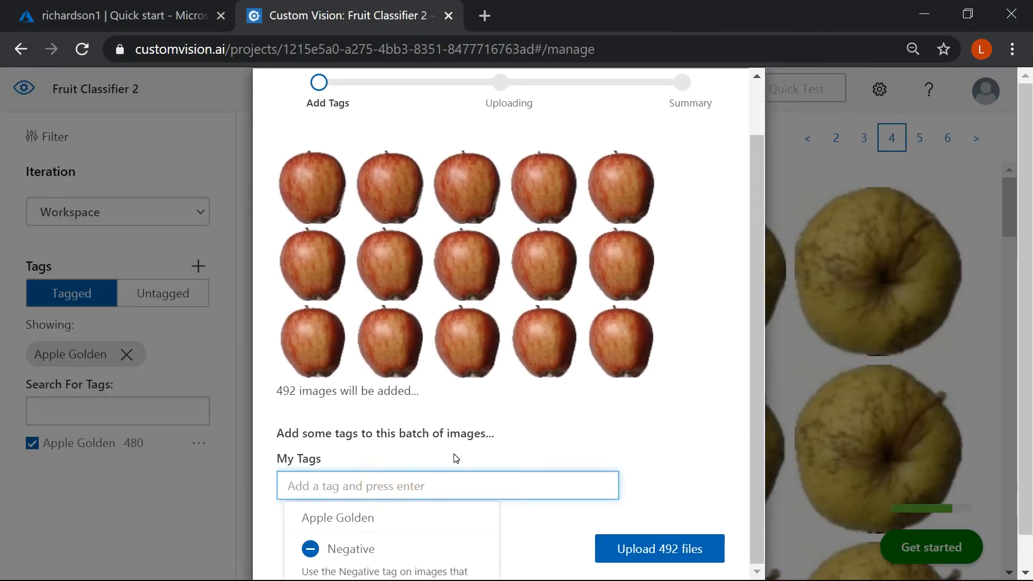
text(Red Apple)
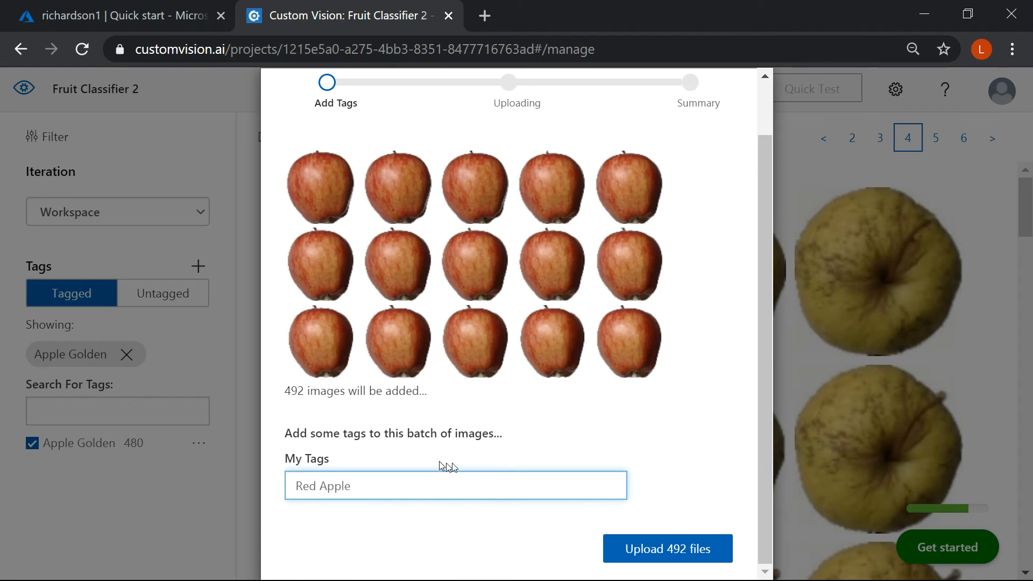
click(613, 549)
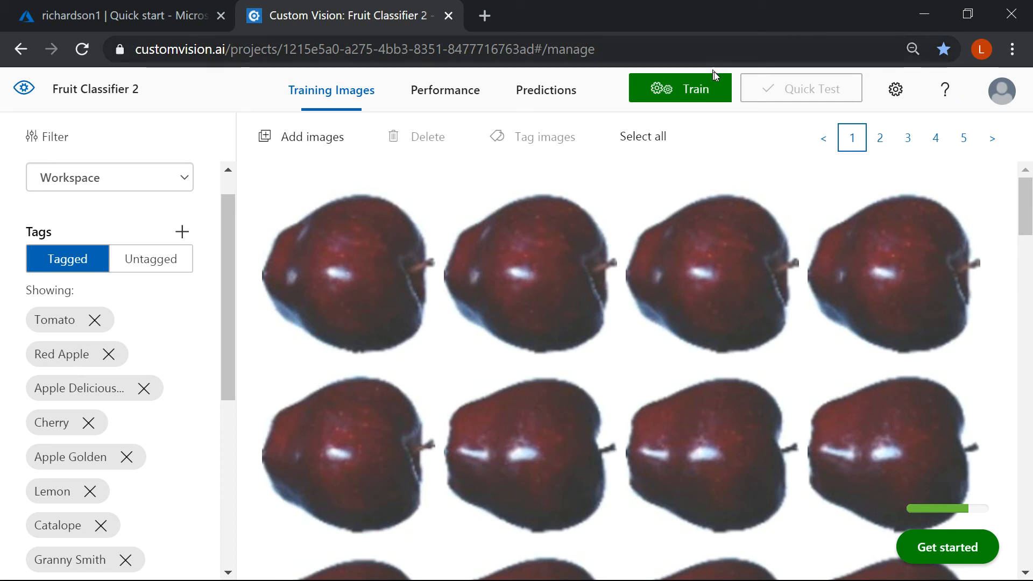
Step: Train the classifier with Advanced Training on a 1 hour budget, with an email notification sent after training completes
click(704, 87)
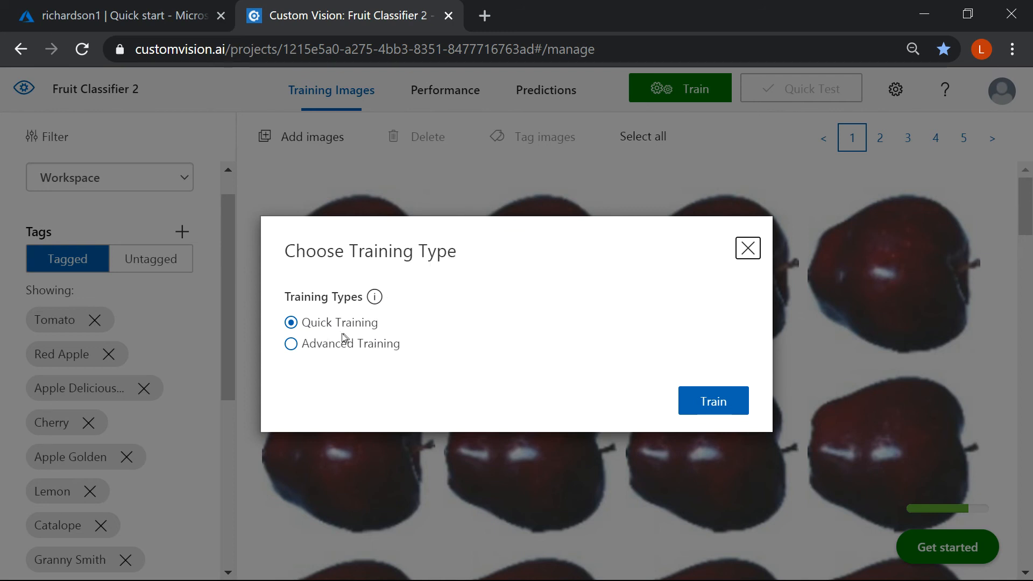
click(332, 350)
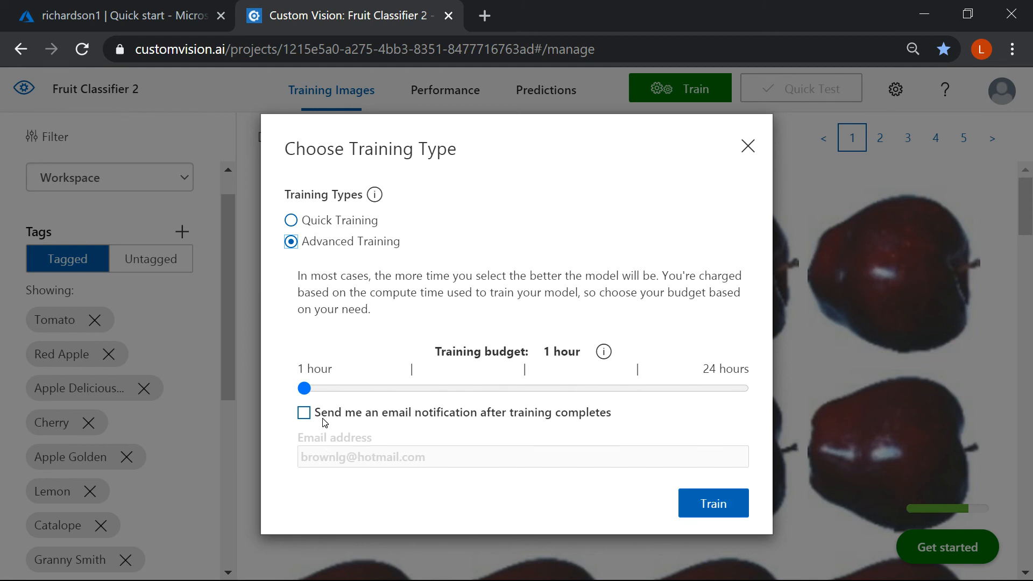
drag(324, 420, 609, 420)
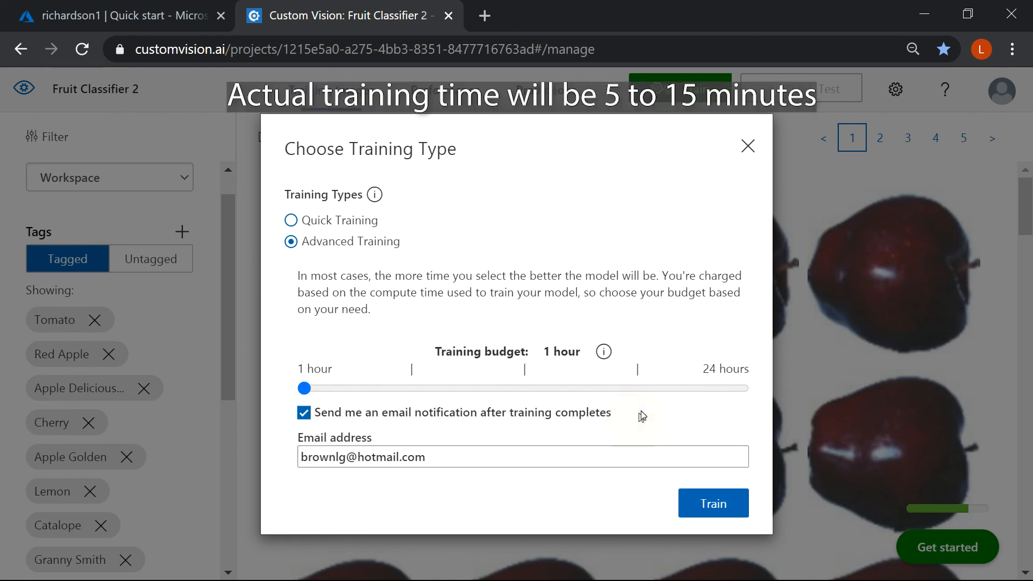
click(705, 501)
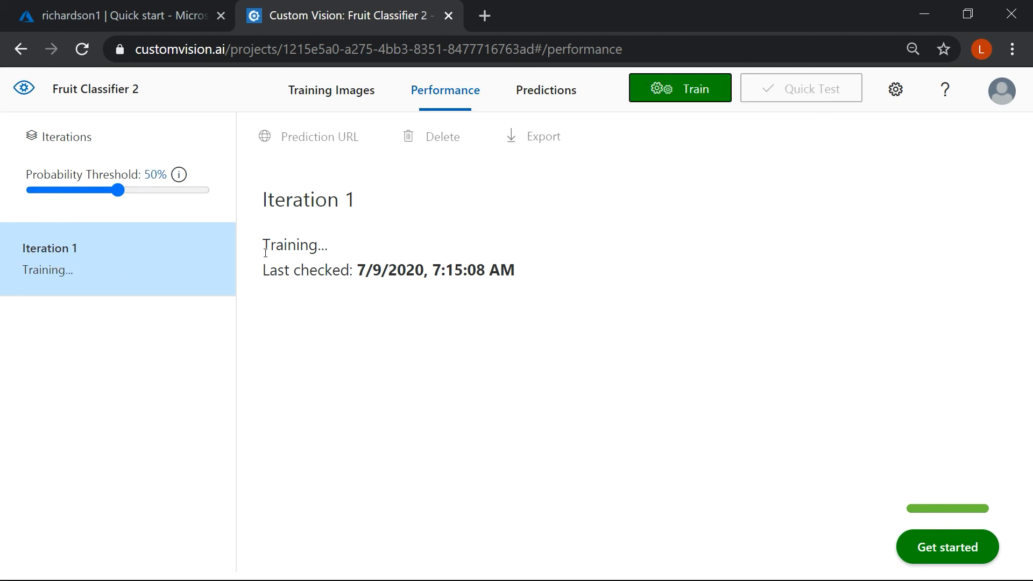
drag(265, 251, 346, 242)
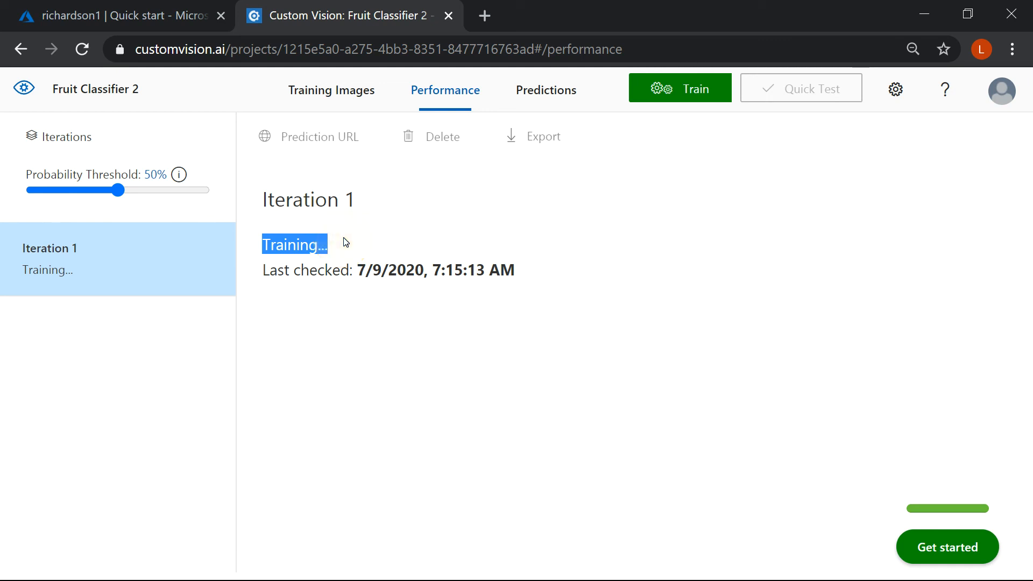
click(345, 241)
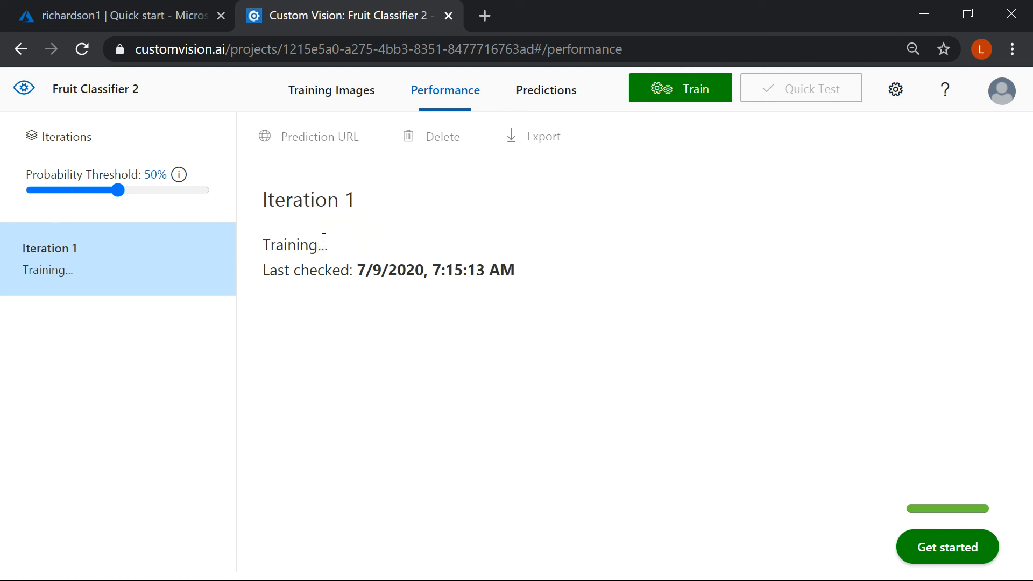